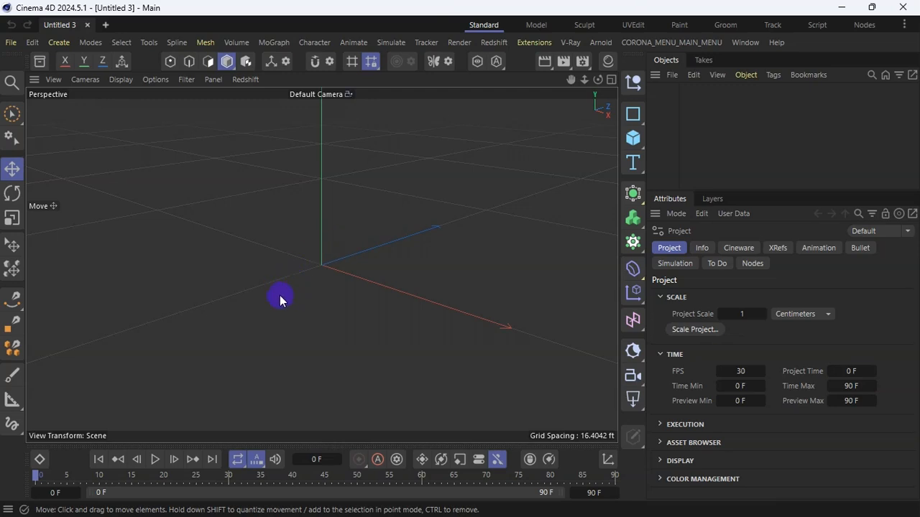
Review the version choices for Highlight Features in the Interface preferences, leave the setting as is and close the preferences
{"action": "left_click", "coordinate": [33, 44]}
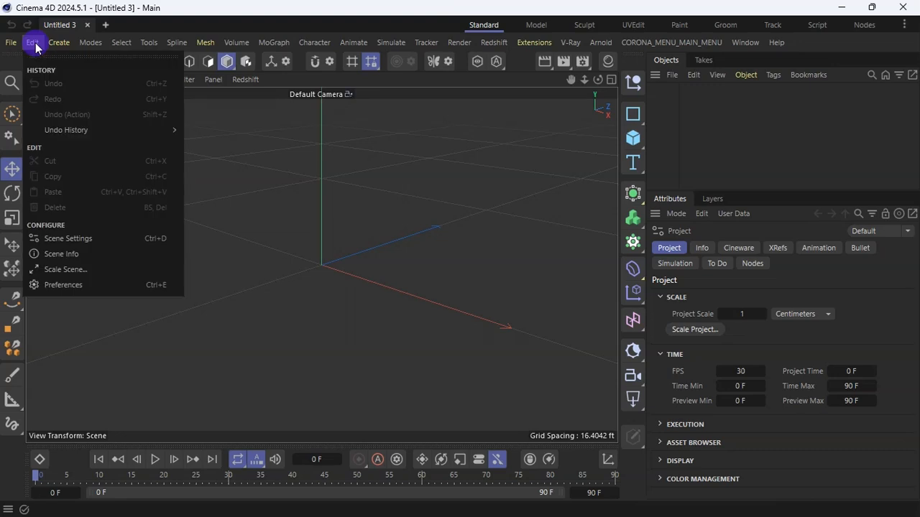
{"action": "left_click", "coordinate": [86, 286]}
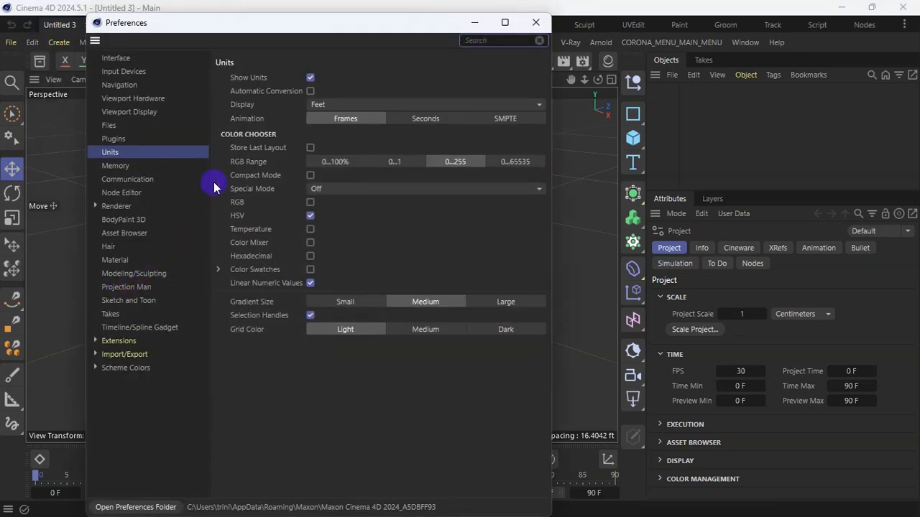
{"action": "left_click", "coordinate": [120, 58]}
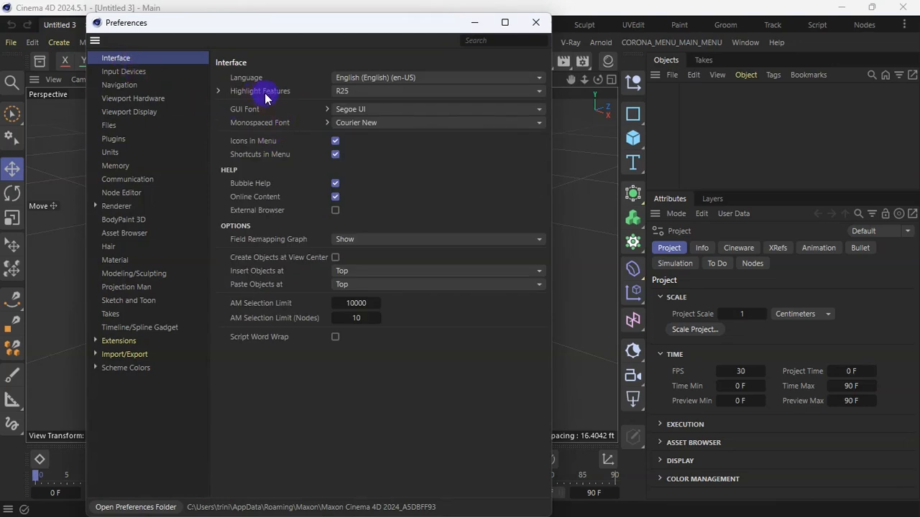
{"action": "left_click", "coordinate": [219, 91]}
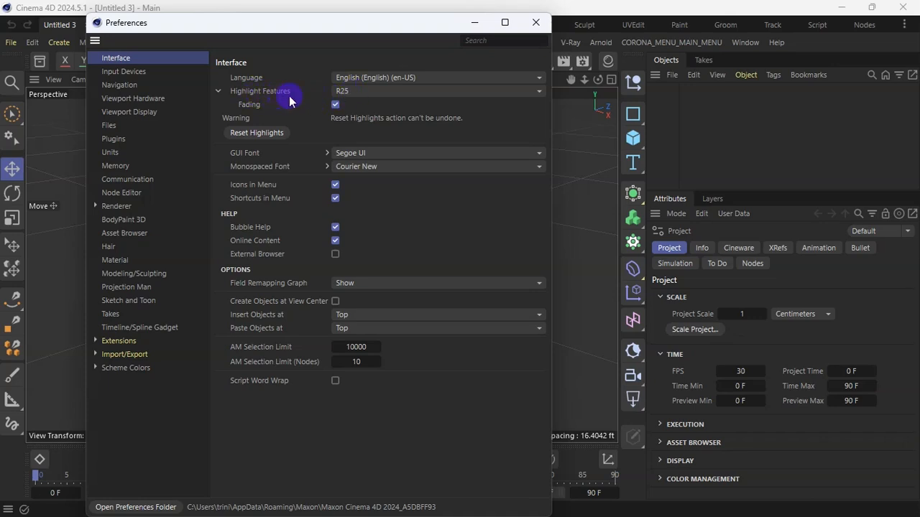
{"action": "left_click", "coordinate": [372, 95]}
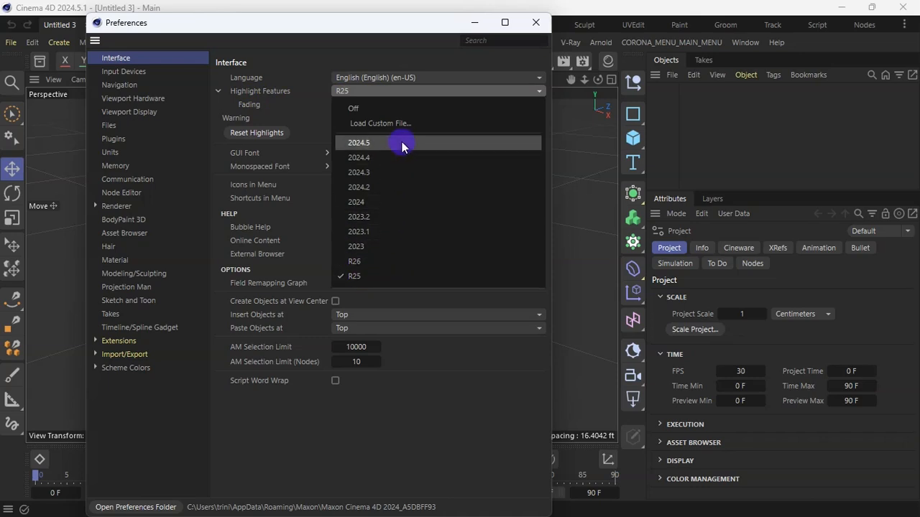
{"action": "left_click", "coordinate": [537, 25]}
{"action": "left_click", "coordinate": [537, 24]}
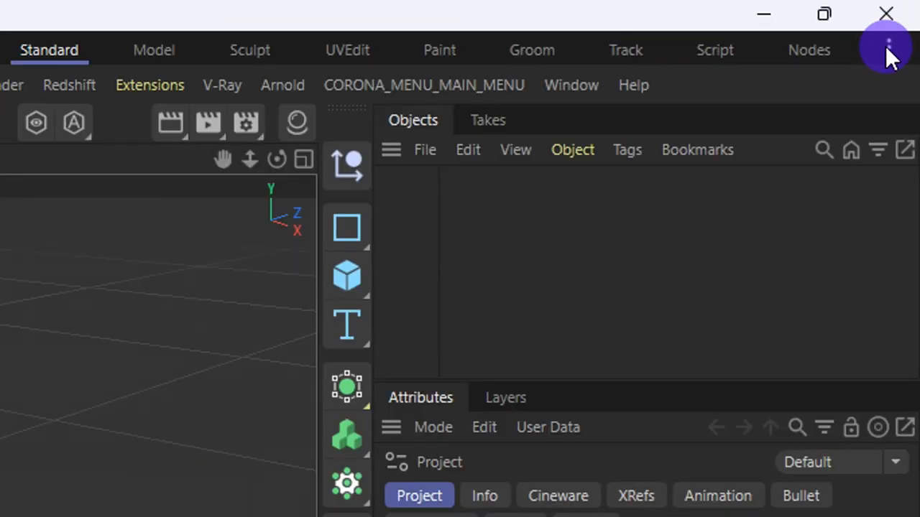
Turn on the legacy layouts and turn them back off
{"action": "left_click", "coordinate": [889, 50]}
{"action": "left_click", "coordinate": [889, 50]}
{"action": "left_click", "coordinate": [889, 50]}
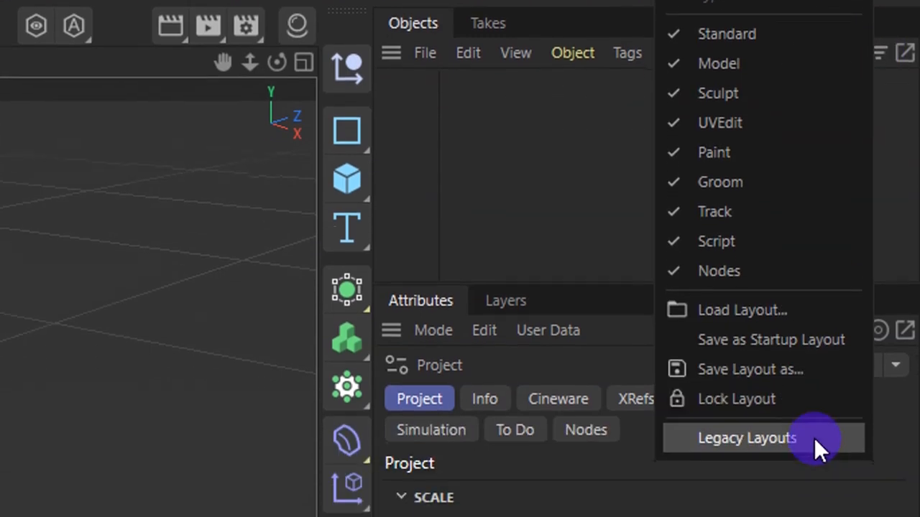
{"action": "left_click", "coordinate": [748, 433]}
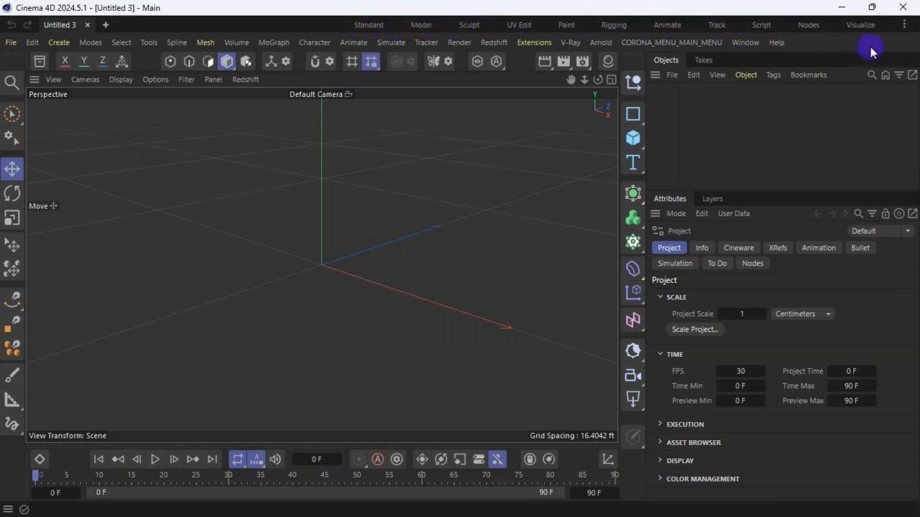
{"action": "left_click", "coordinate": [904, 24]}
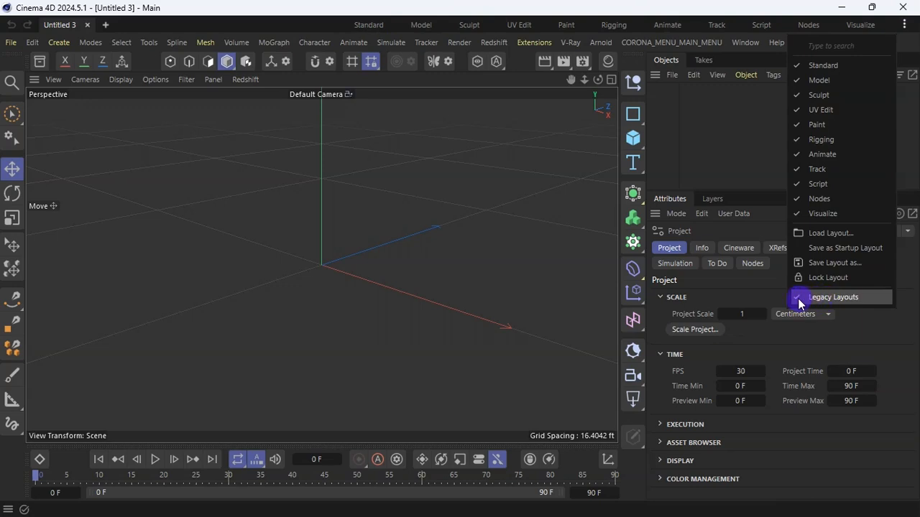
{"action": "left_click", "coordinate": [824, 300]}
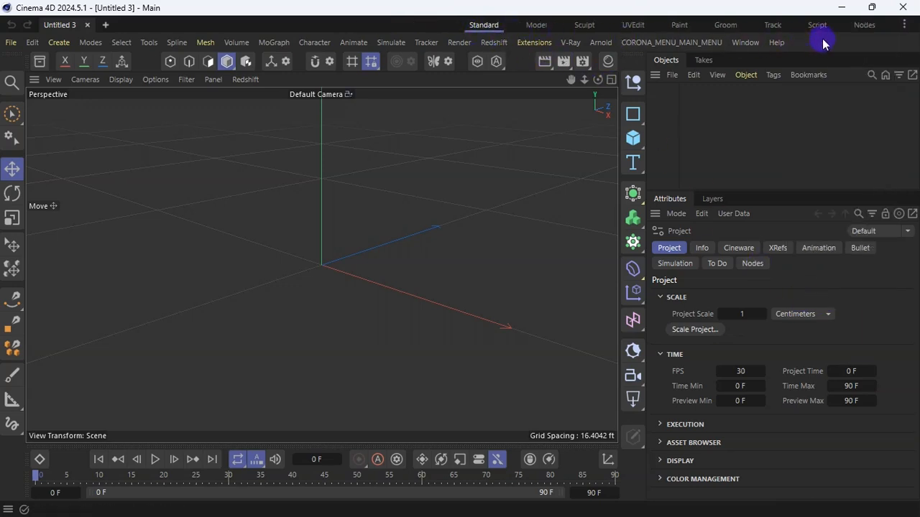
Turn on the legacy layouts and switch the interface to the legacy Standard layout
{"action": "left_click", "coordinate": [904, 25]}
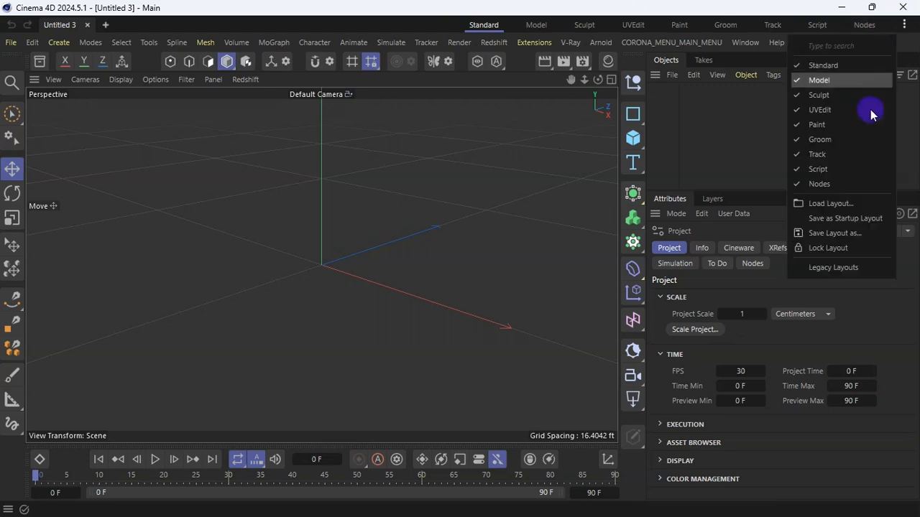
{"action": "left_click", "coordinate": [815, 268]}
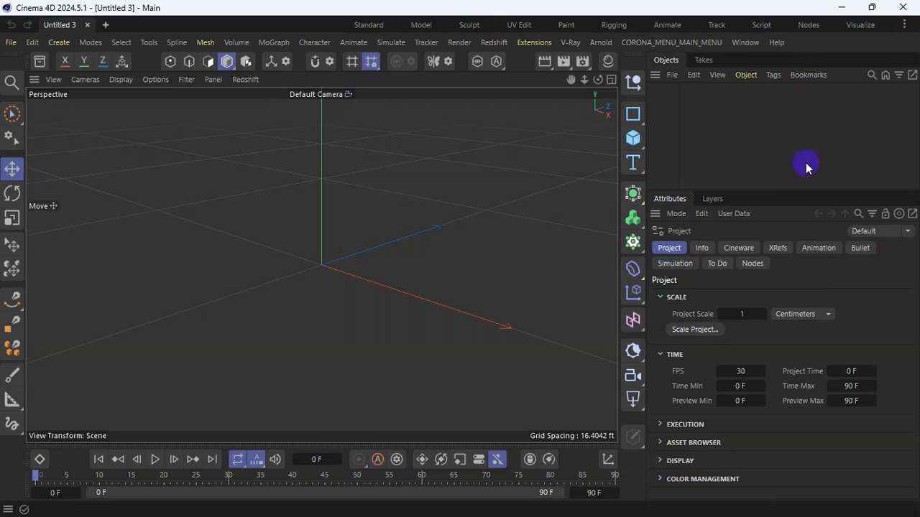
{"action": "left_click", "coordinate": [369, 25]}
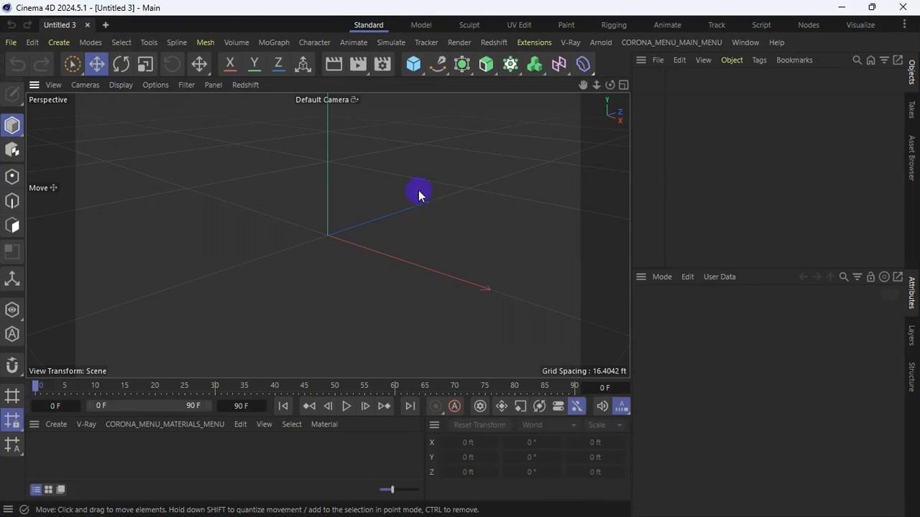
Look through the legacy Model, Rigging, Animate and UV Edit layouts and return to the Standard layout
{"action": "left_click", "coordinate": [422, 25]}
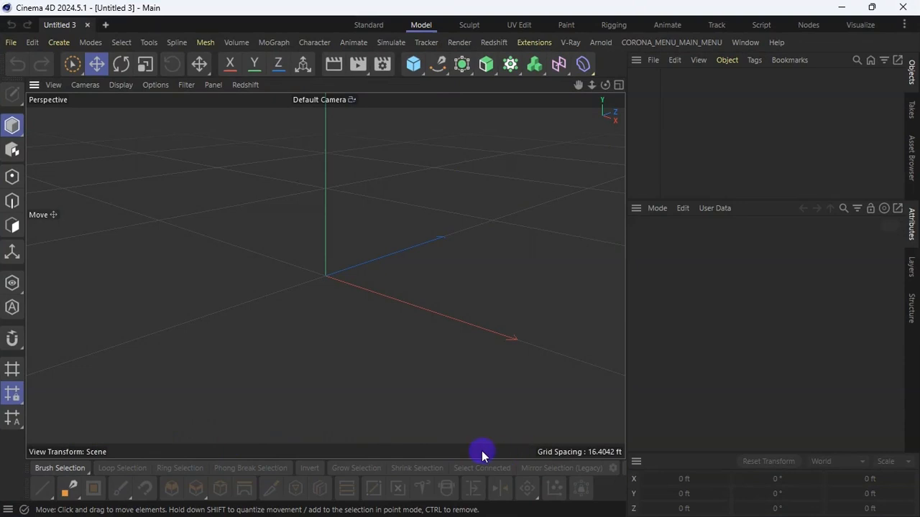
{"action": "left_click", "coordinate": [612, 26]}
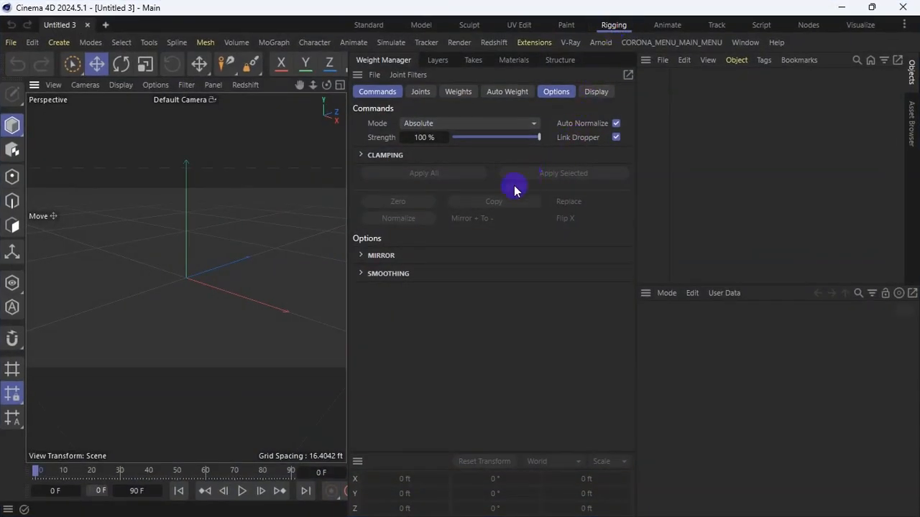
{"action": "left_click", "coordinate": [667, 25]}
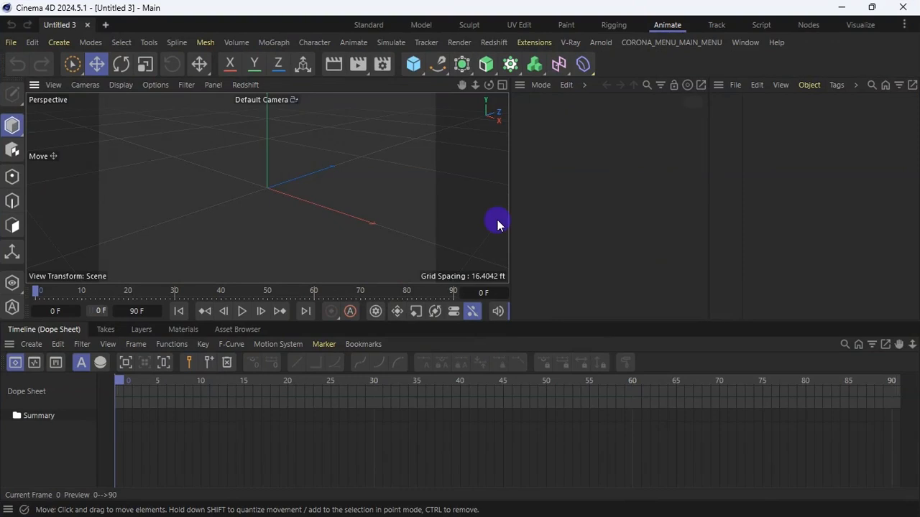
{"action": "left_click", "coordinate": [519, 25]}
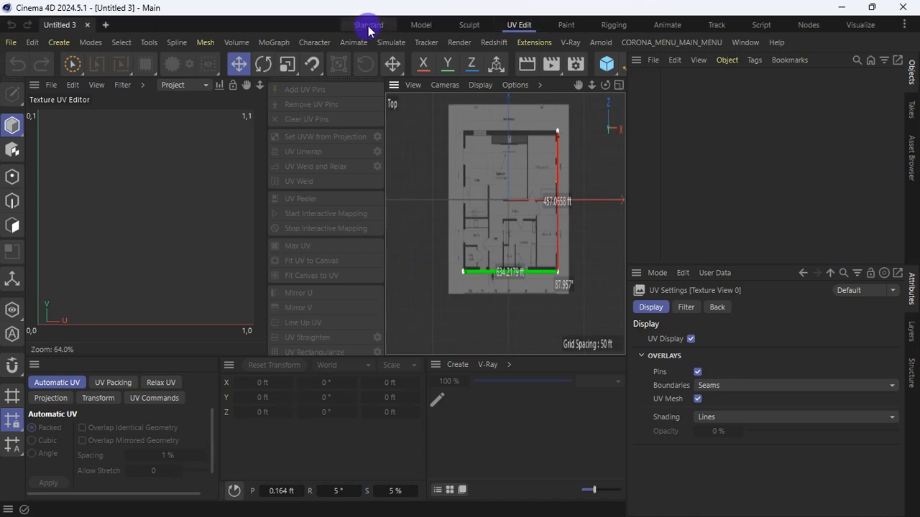
{"action": "left_click", "coordinate": [365, 26]}
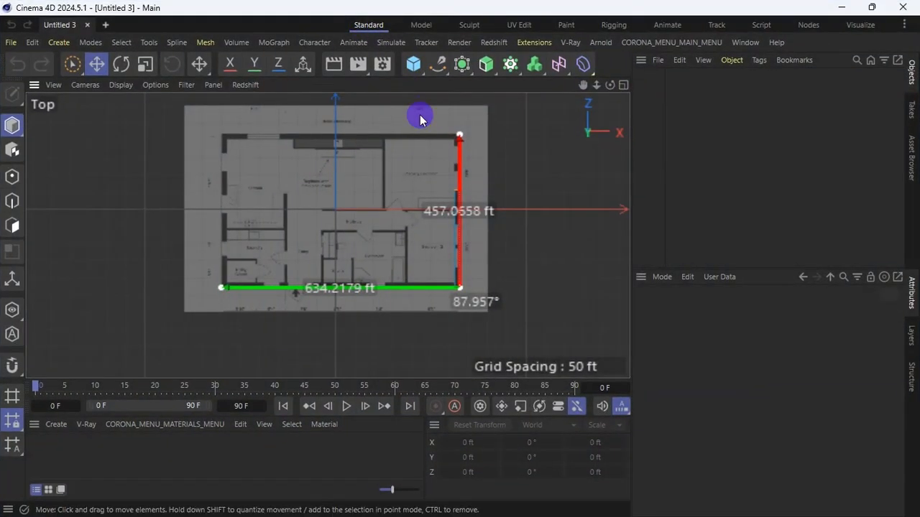
Show all four viewports and return to the maximized Top view of the floor plan
{"action": "left_click", "coordinate": [623, 84]}
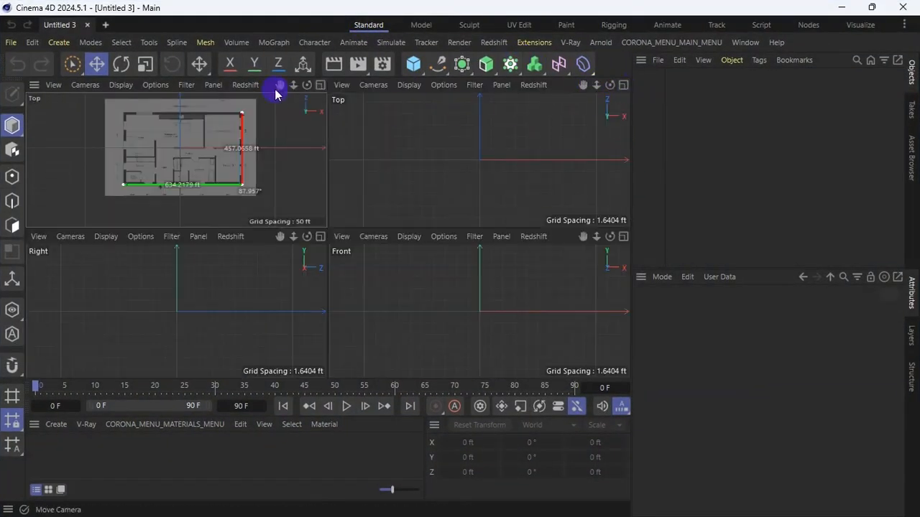
{"action": "left_click", "coordinate": [319, 86]}
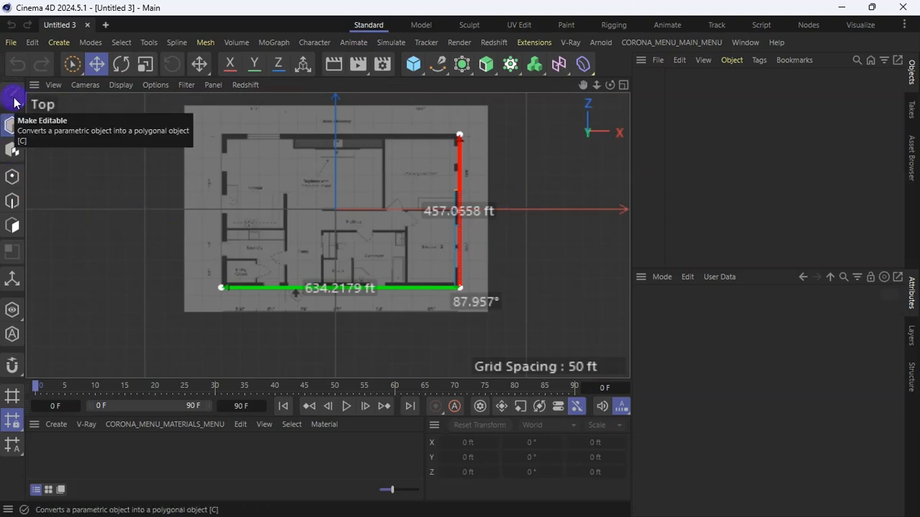
{"action": "left_click", "coordinate": [14, 102]}
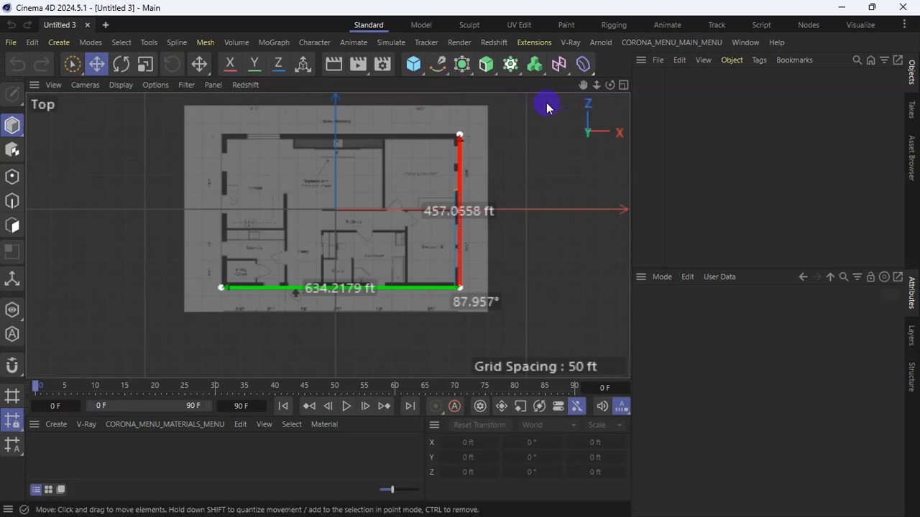
Set Highlight Features to 2023 in the Interface preferences and close the preferences
{"action": "left_click", "coordinate": [31, 43]}
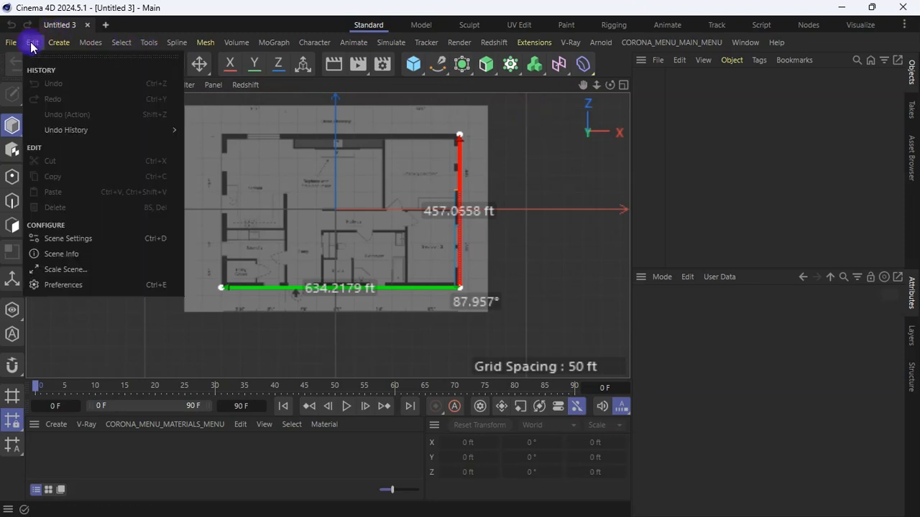
{"action": "left_click", "coordinate": [72, 283]}
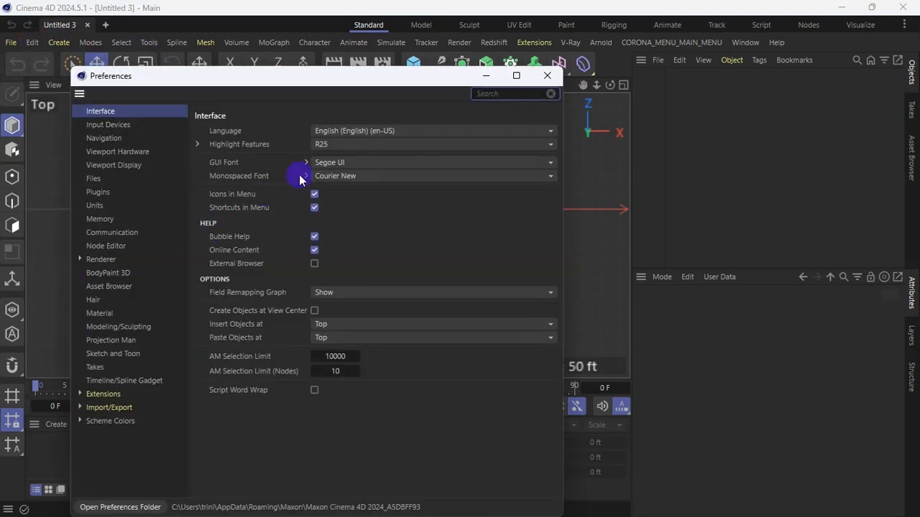
{"action": "left_click", "coordinate": [334, 145]}
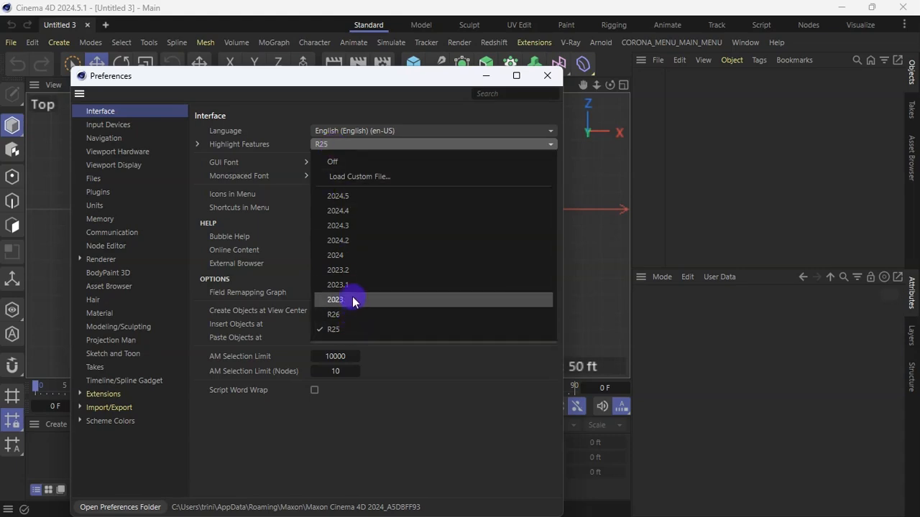
{"action": "left_click", "coordinate": [371, 86]}
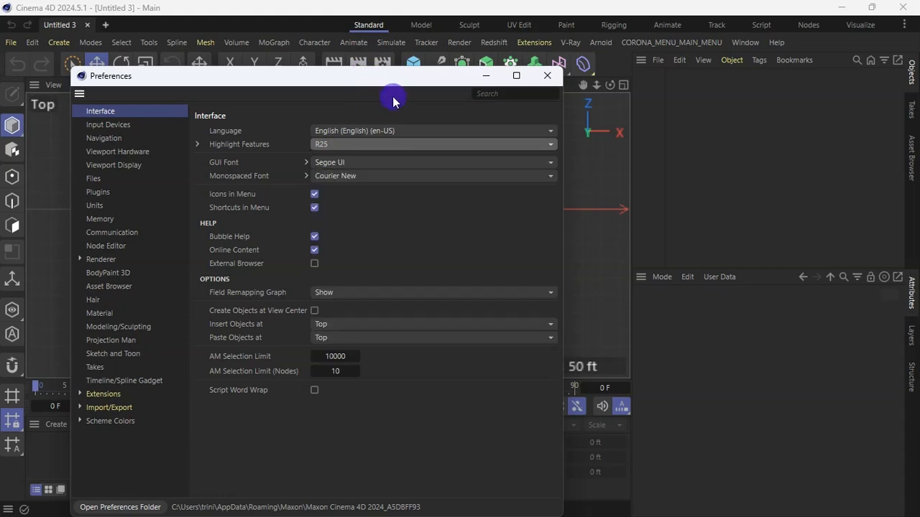
{"action": "left_click_drag", "start_coordinate": [365, 81], "coordinate": [421, 150]}
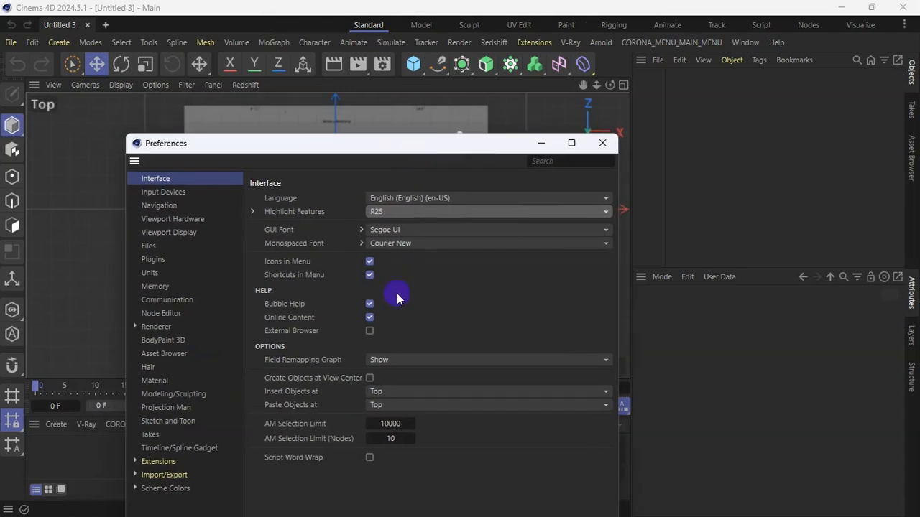
{"action": "left_click", "coordinate": [396, 211]}
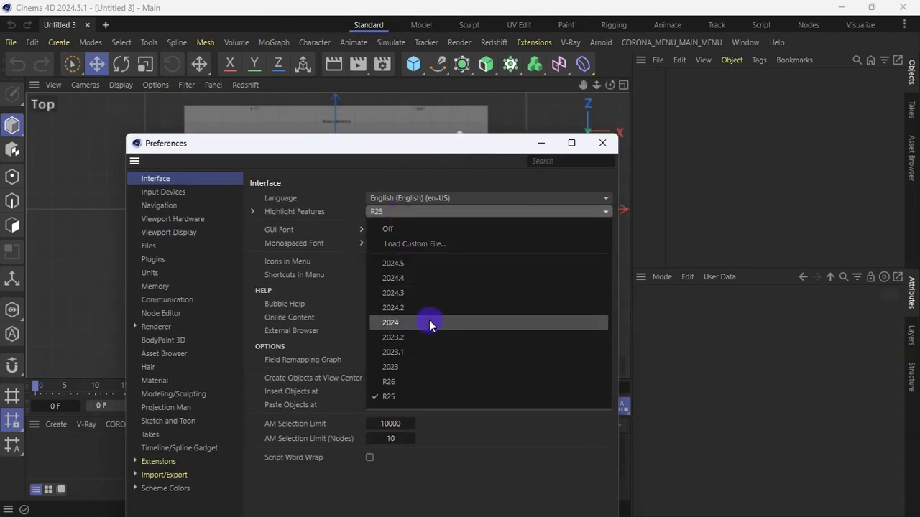
{"action": "left_click", "coordinate": [418, 366]}
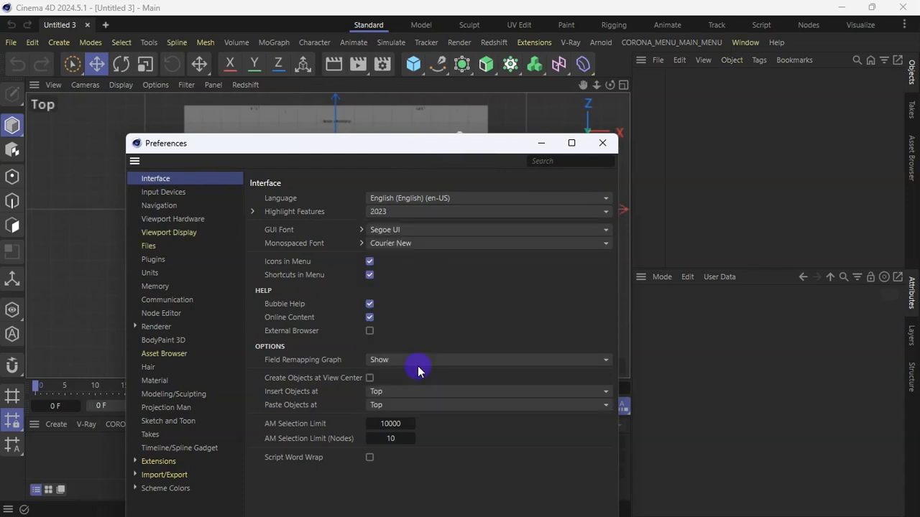
{"action": "left_click", "coordinate": [601, 143]}
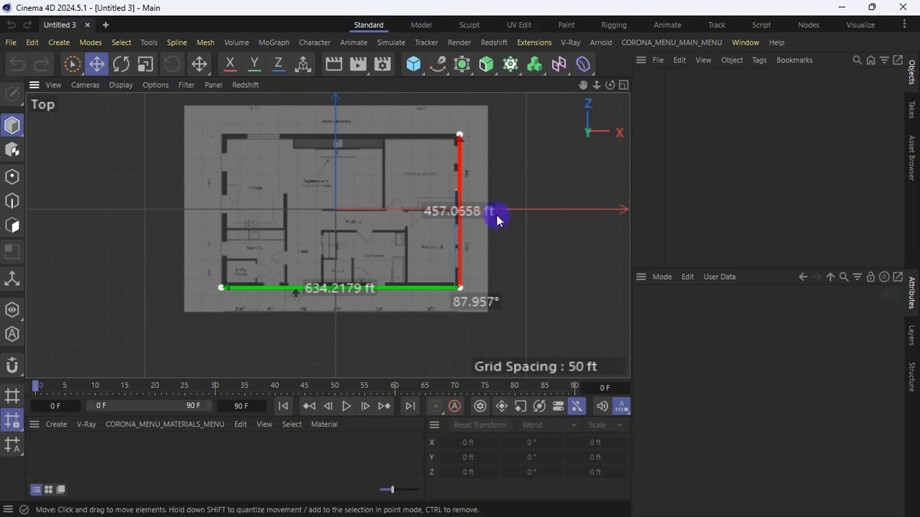
Set Highlight Features to 2024.5 in the Interface preferences and close the preferences
{"action": "left_click", "coordinate": [33, 43]}
{"action": "left_click", "coordinate": [88, 288]}
{"action": "left_click", "coordinate": [380, 145]}
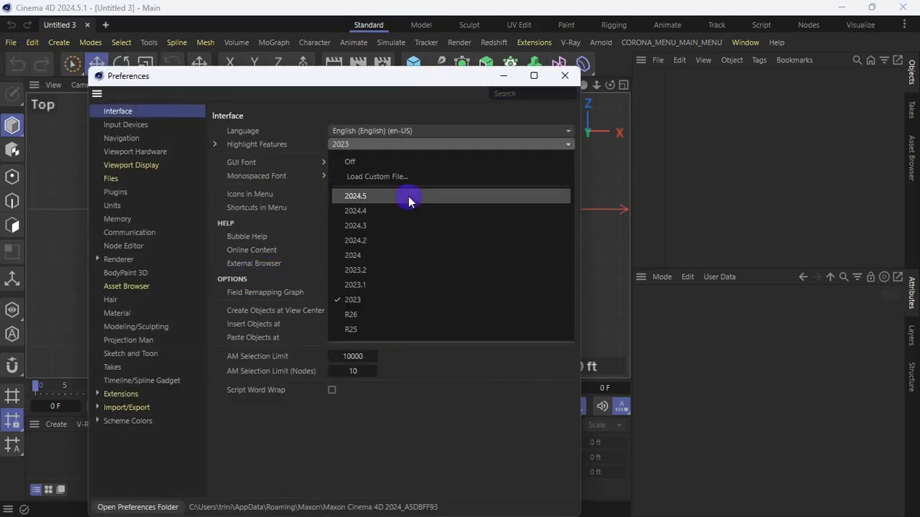
{"action": "left_click", "coordinate": [406, 195]}
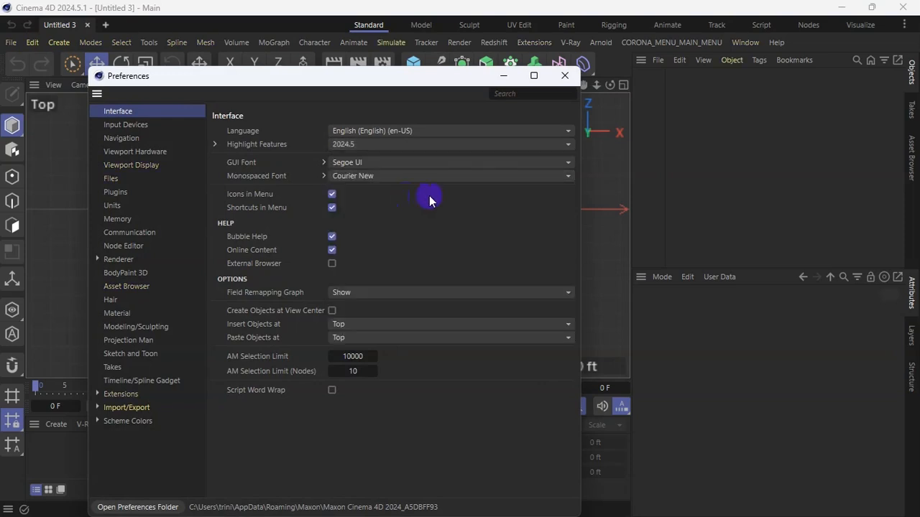
{"action": "left_click", "coordinate": [564, 76]}
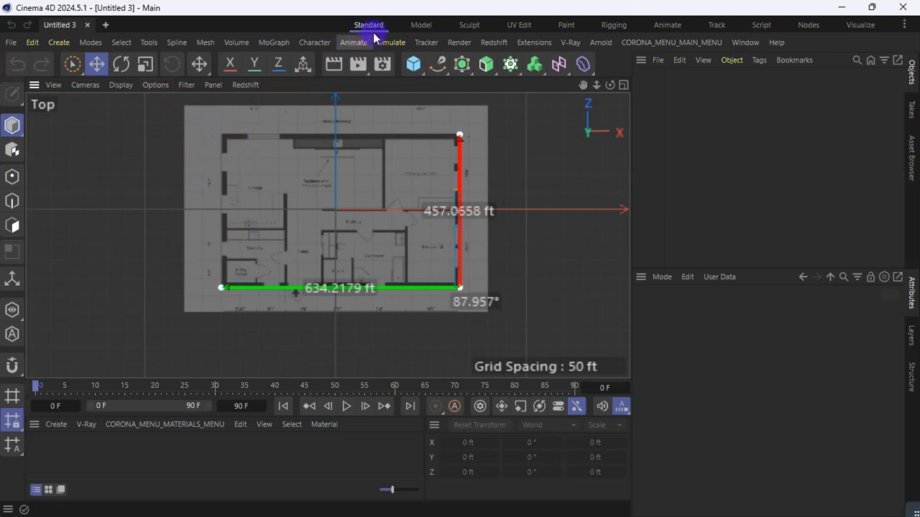
Switch from the legacy layouts to the non-legacy Standard layout and show all four viewports
{"action": "left_click", "coordinate": [904, 26]}
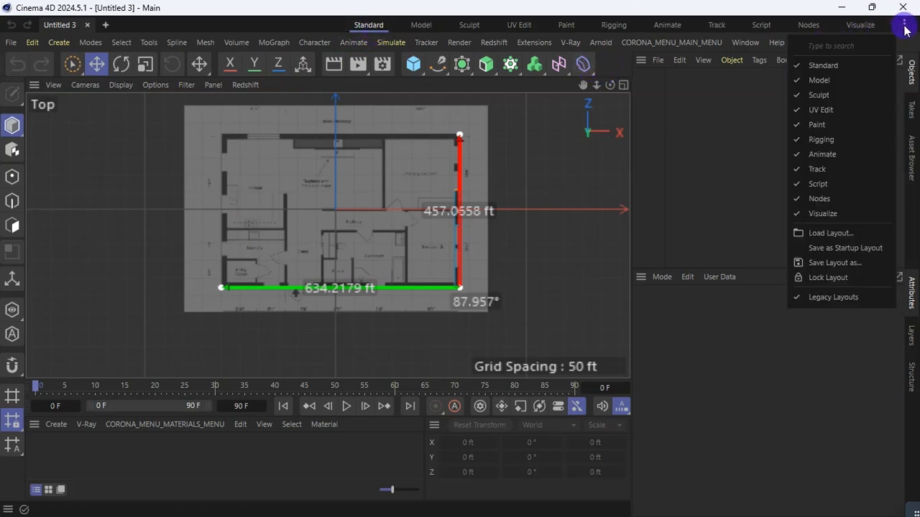
{"action": "left_click", "coordinate": [815, 299]}
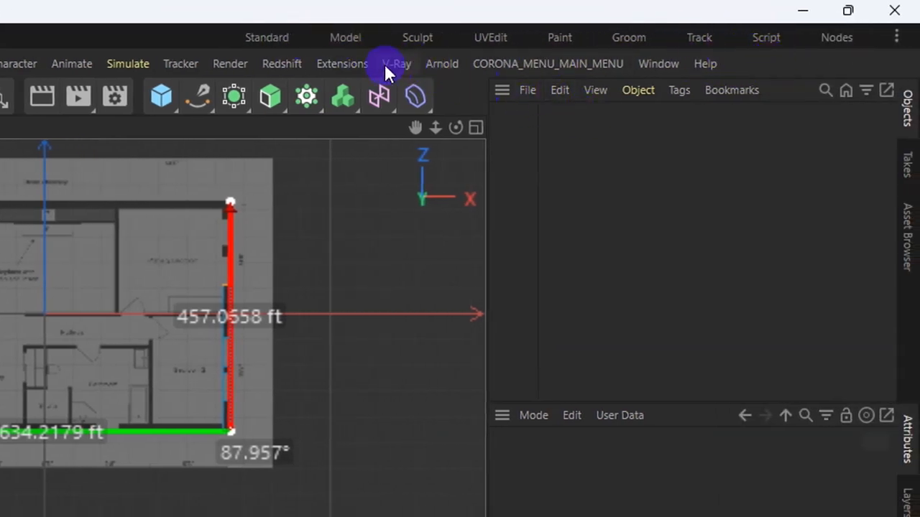
{"action": "left_click", "coordinate": [285, 34]}
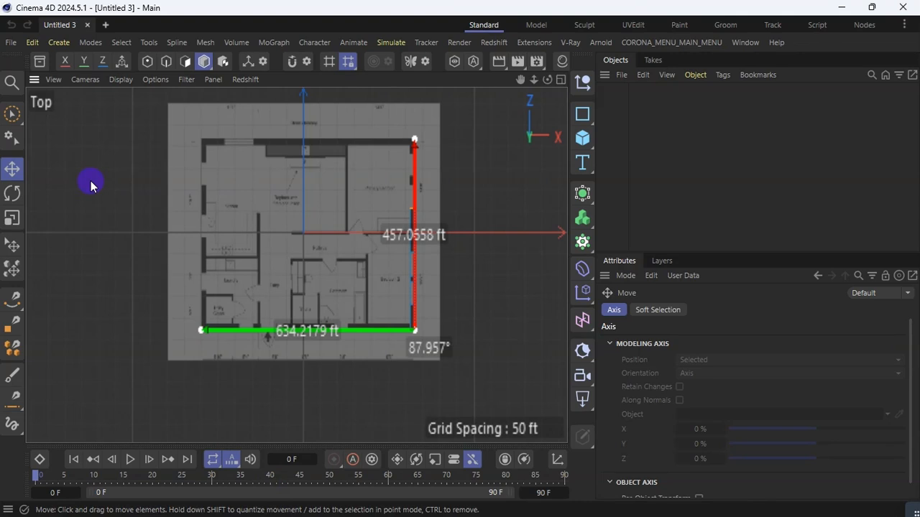
{"action": "left_click", "coordinate": [561, 79]}
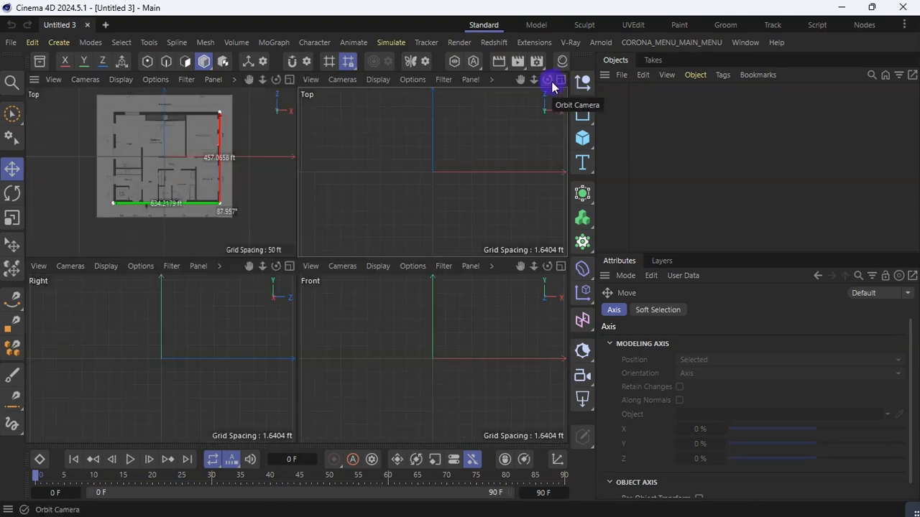